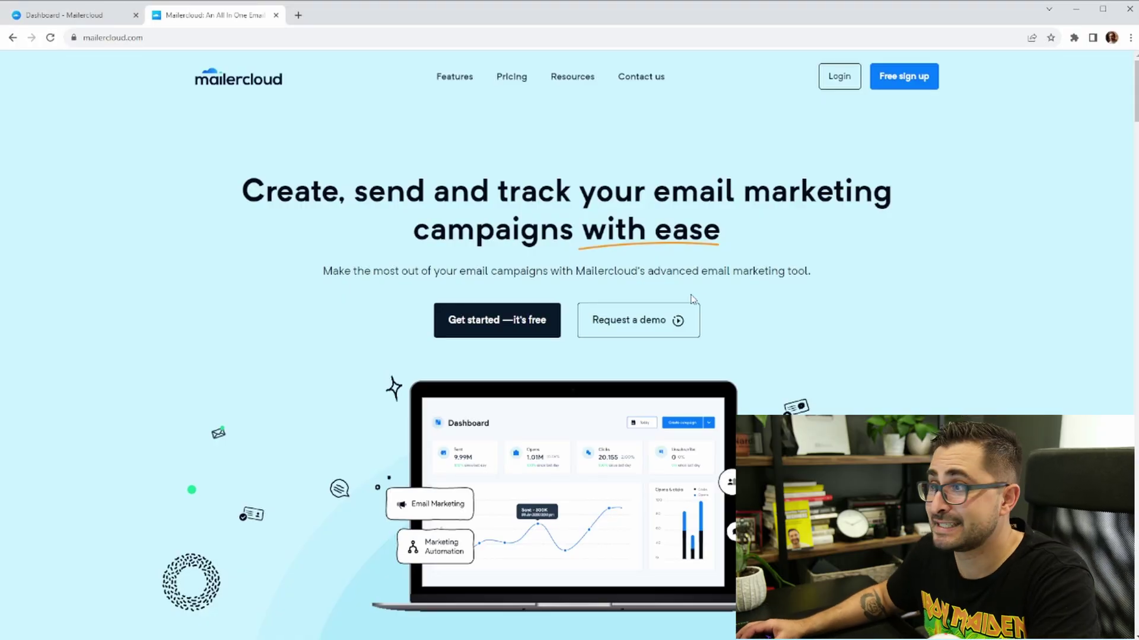
Step: Open the Mailercloud dashboard and go to Audience > Lists, where only Default List exists
left_click(51, 21)
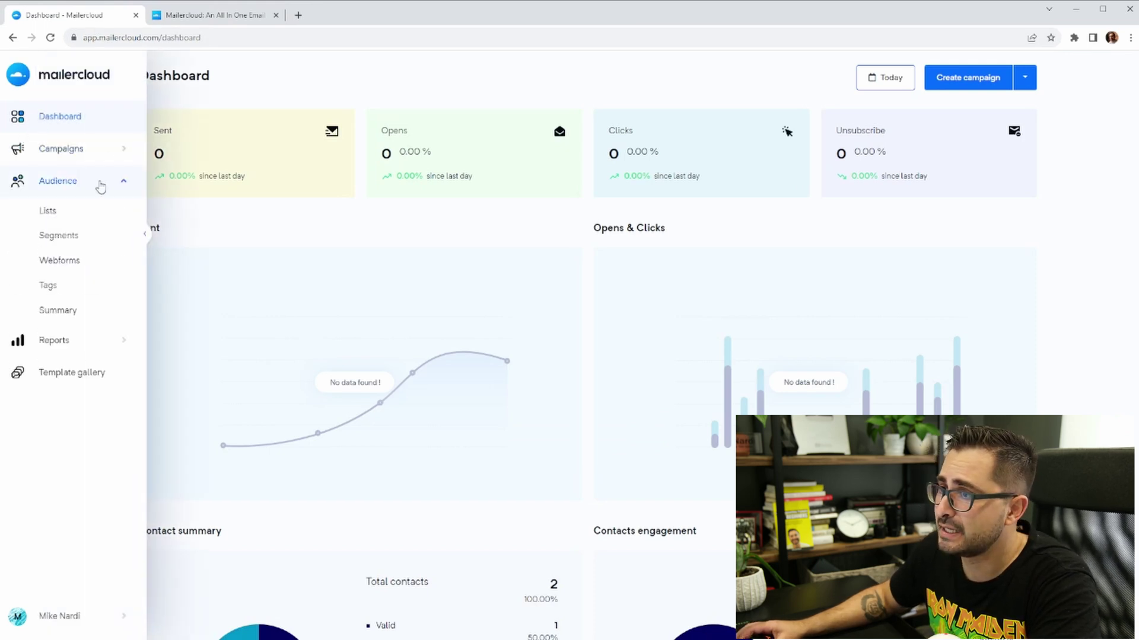
left_click(94, 217)
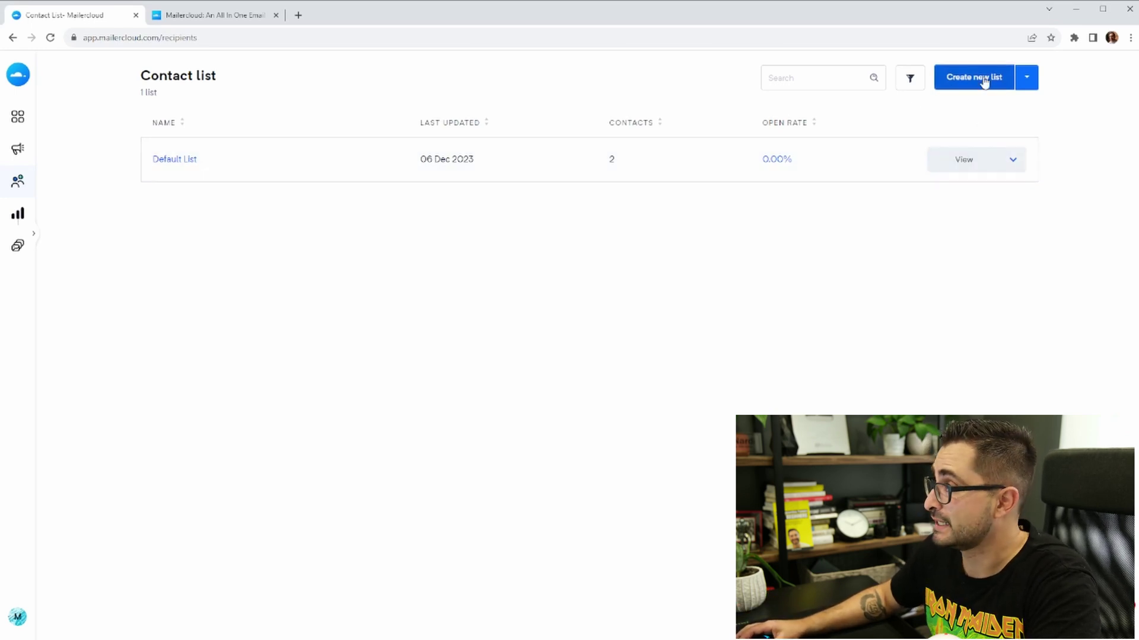
Step: Create the list 'Prospecting List A', preview adding individual contacts, then open Regular campaigns
left_click(1000, 87)
type("Prospecting List A")
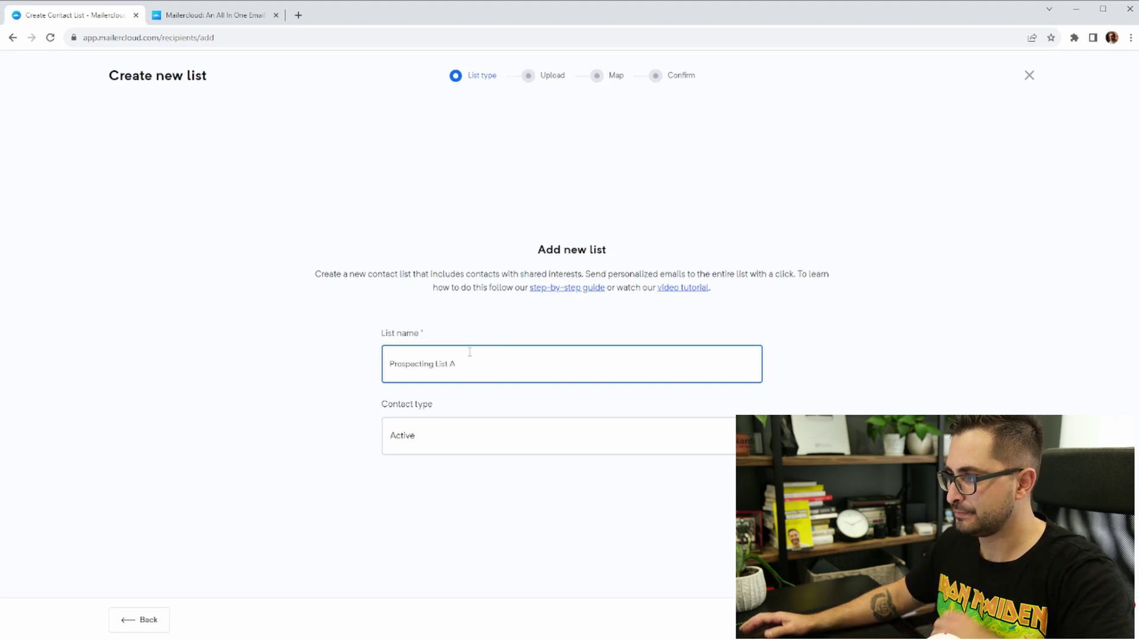
key("Return")
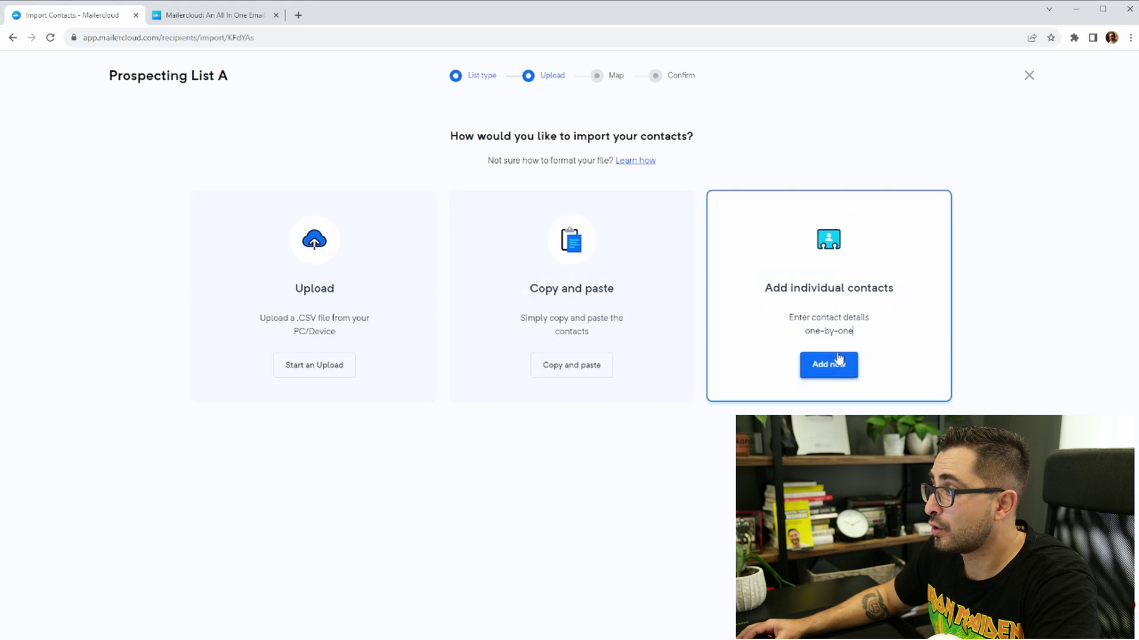
left_click(863, 371)
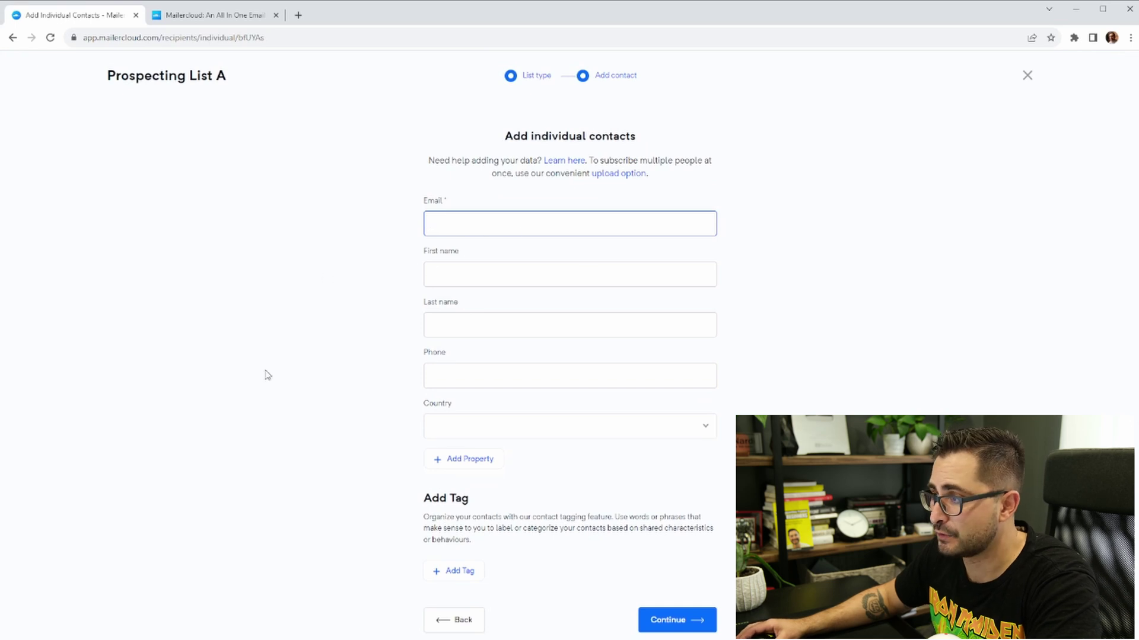
scroll(484, 367, "down", 1)
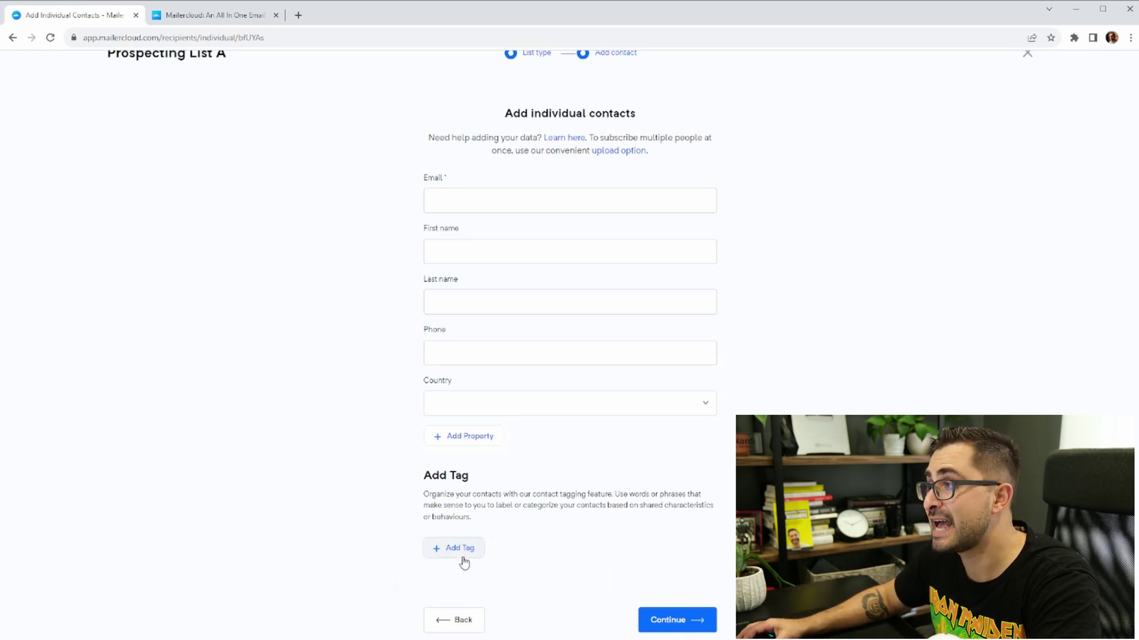
scroll(468, 559, "up", 1)
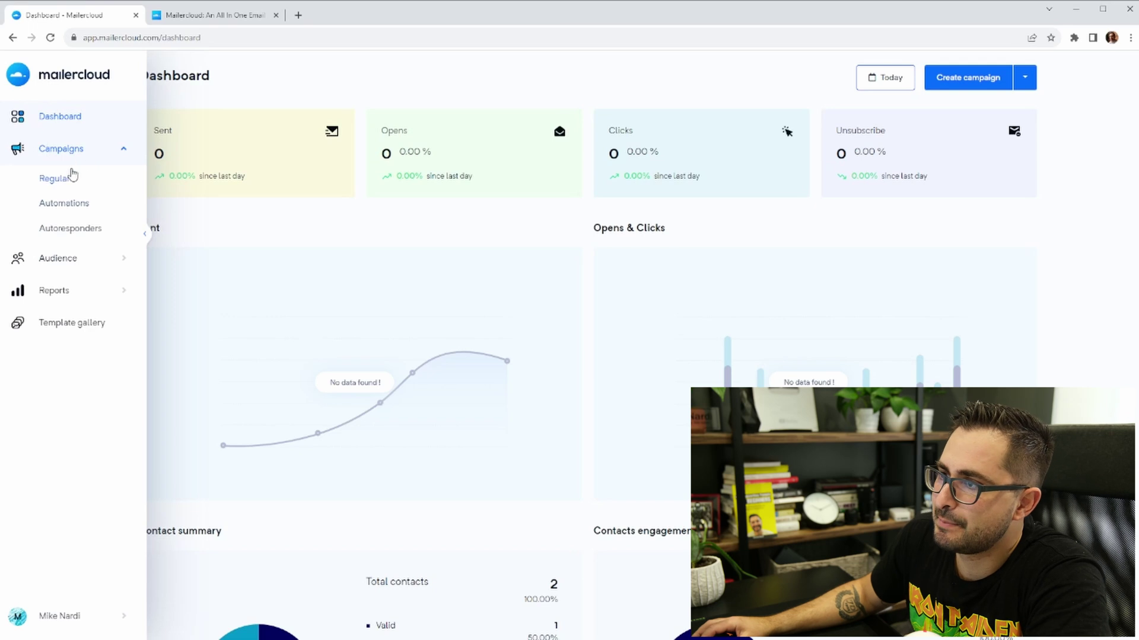
left_click(71, 173)
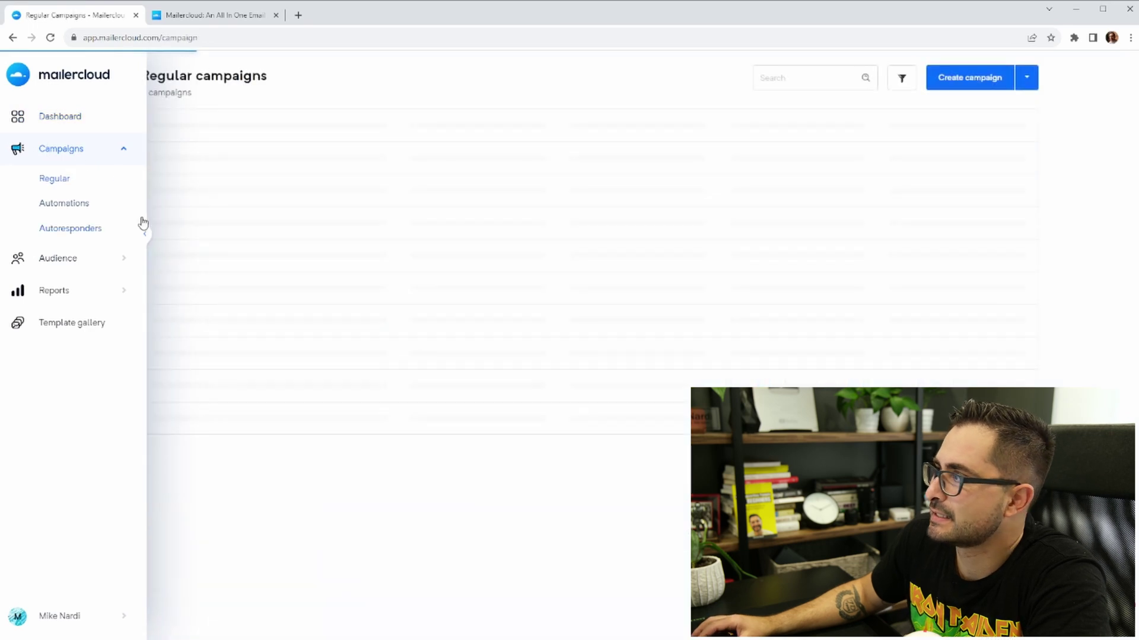
Step: Start a new regular campaign with the campaign name 'Test Campaign'
left_click(983, 84)
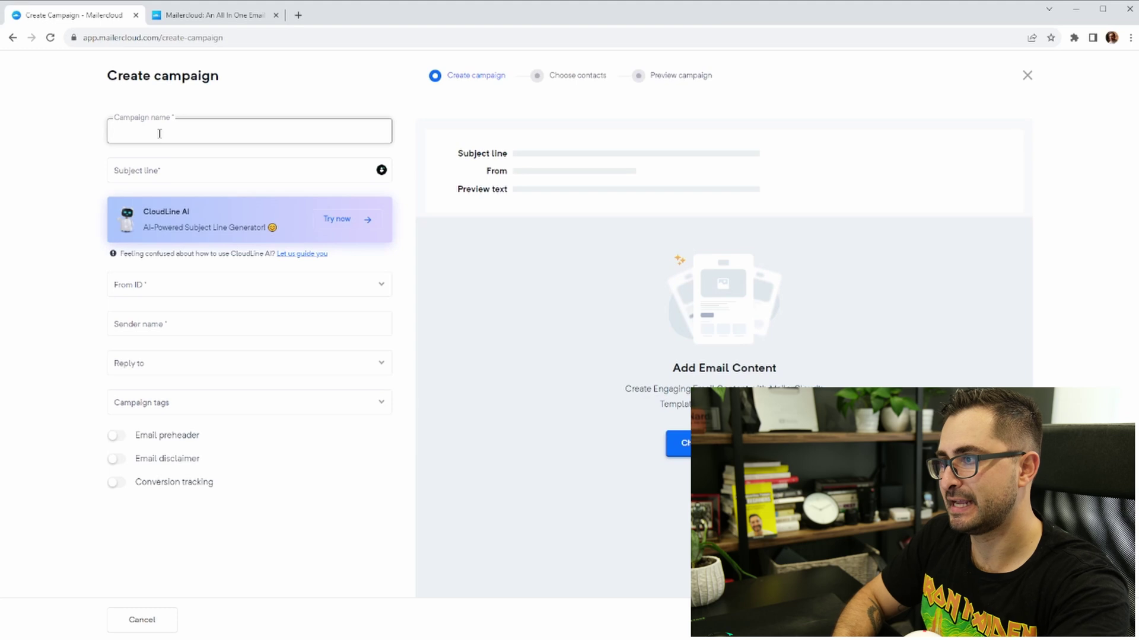
type("Test Campaign")
key("Tab")
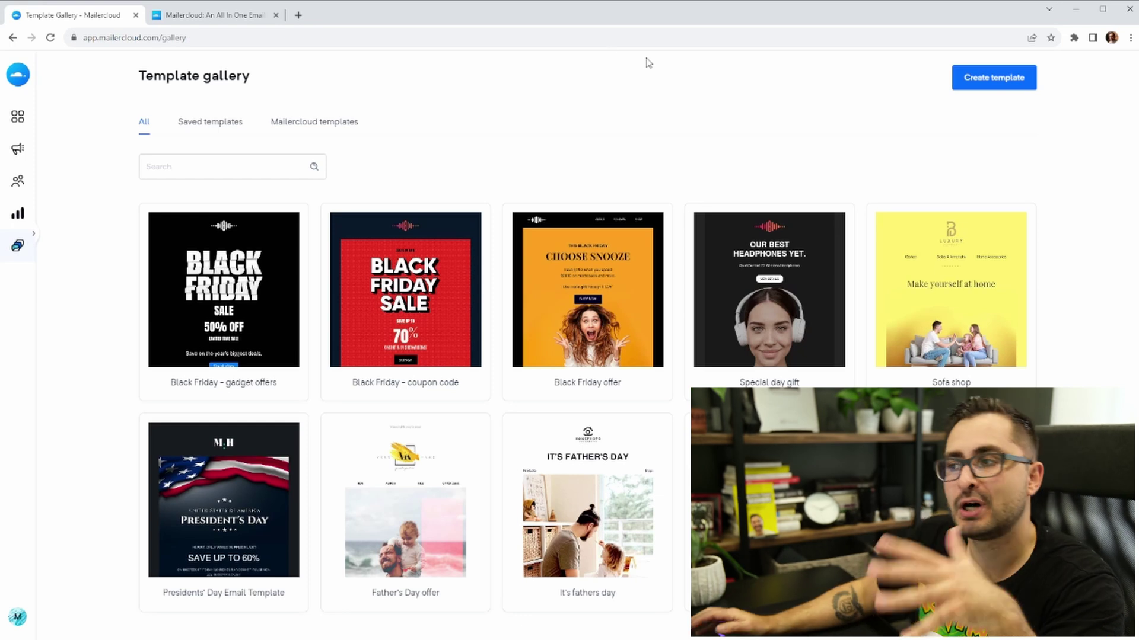
Step: Browse pages 2 and 3 of the email template gallery
scroll(587, 267, "down", 1)
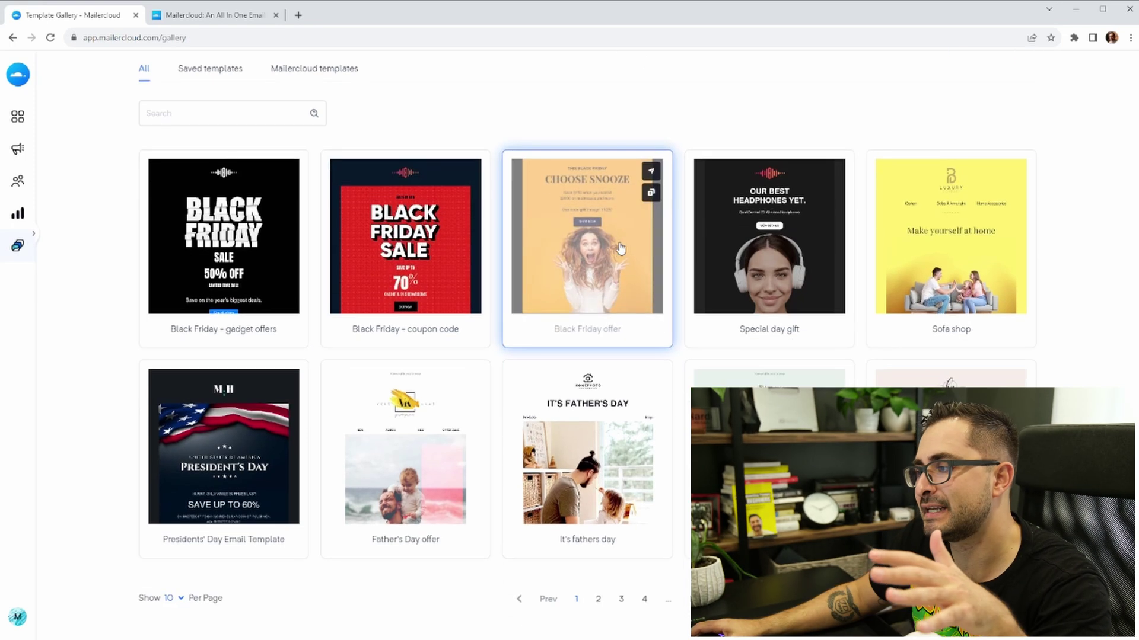
left_click(598, 599)
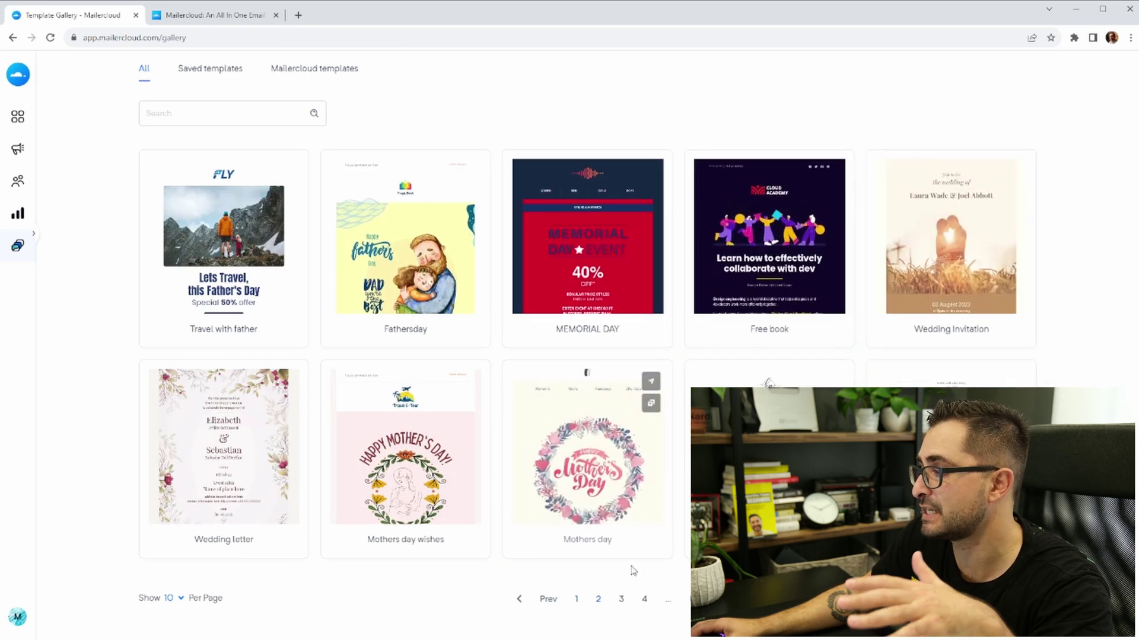
left_click(628, 600)
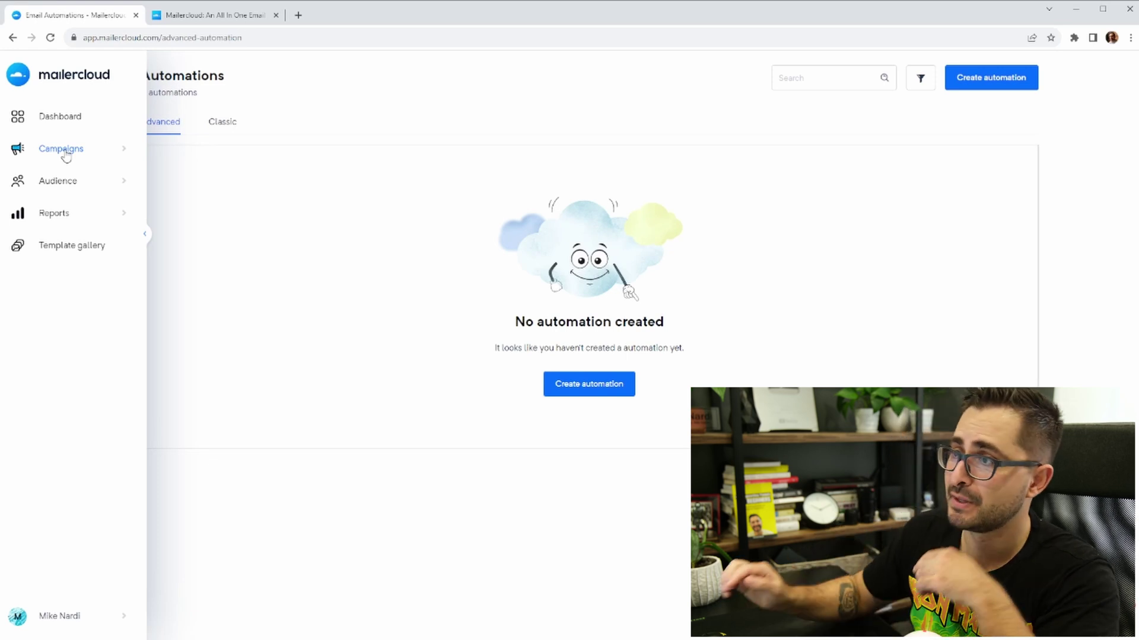
Step: Create a classic automation named 'Test Campaign' and start choosing its audience
left_click(99, 147)
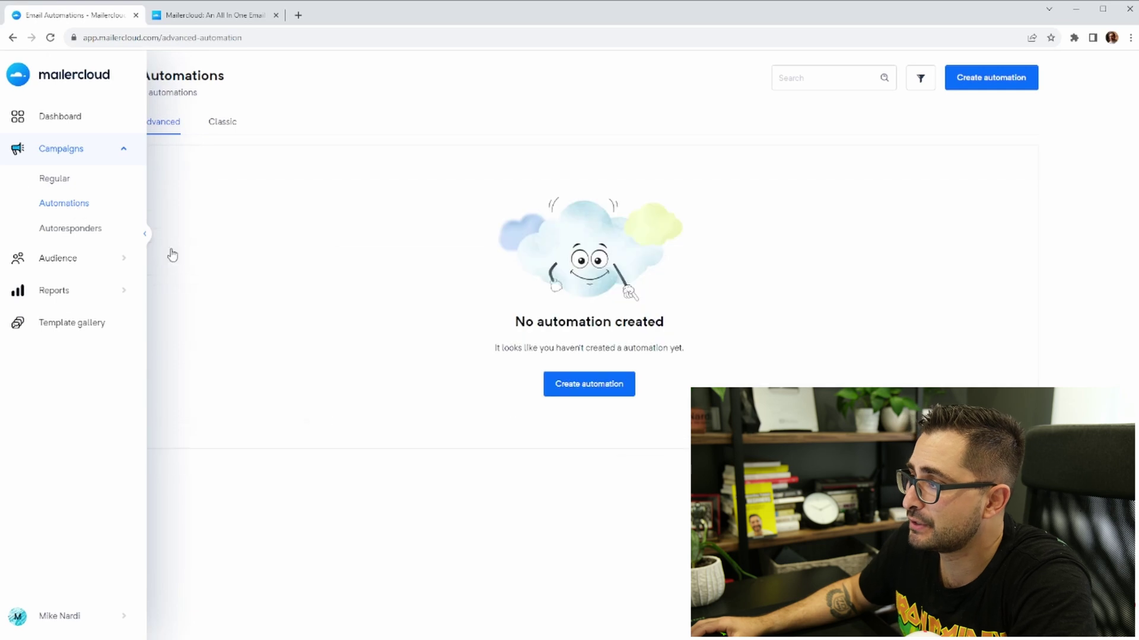
left_click(602, 385)
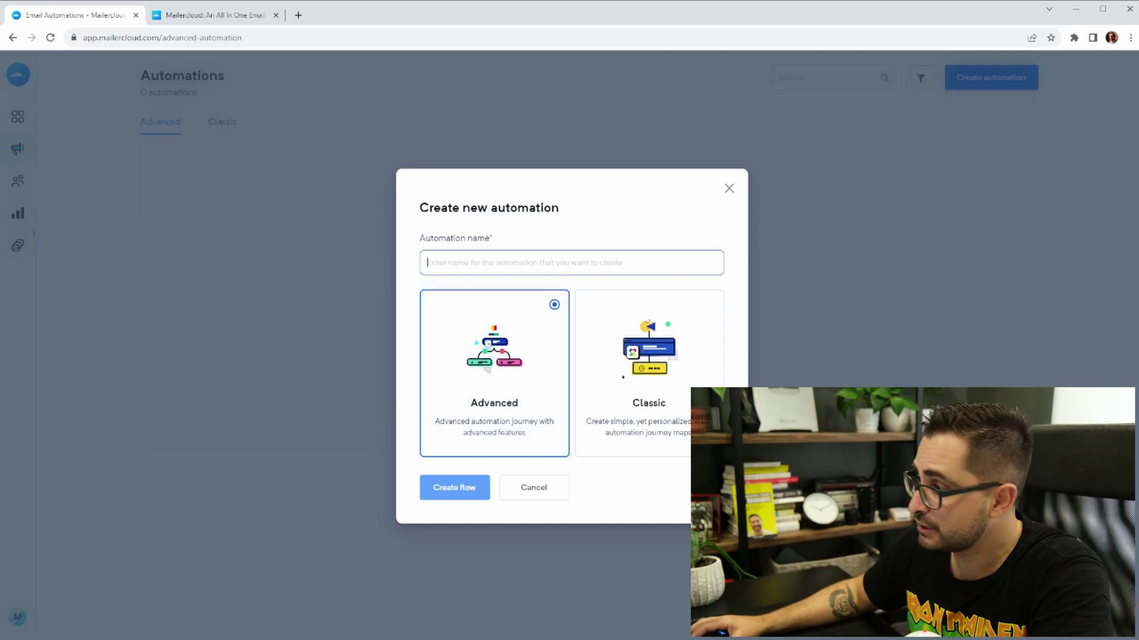
left_click(649, 324)
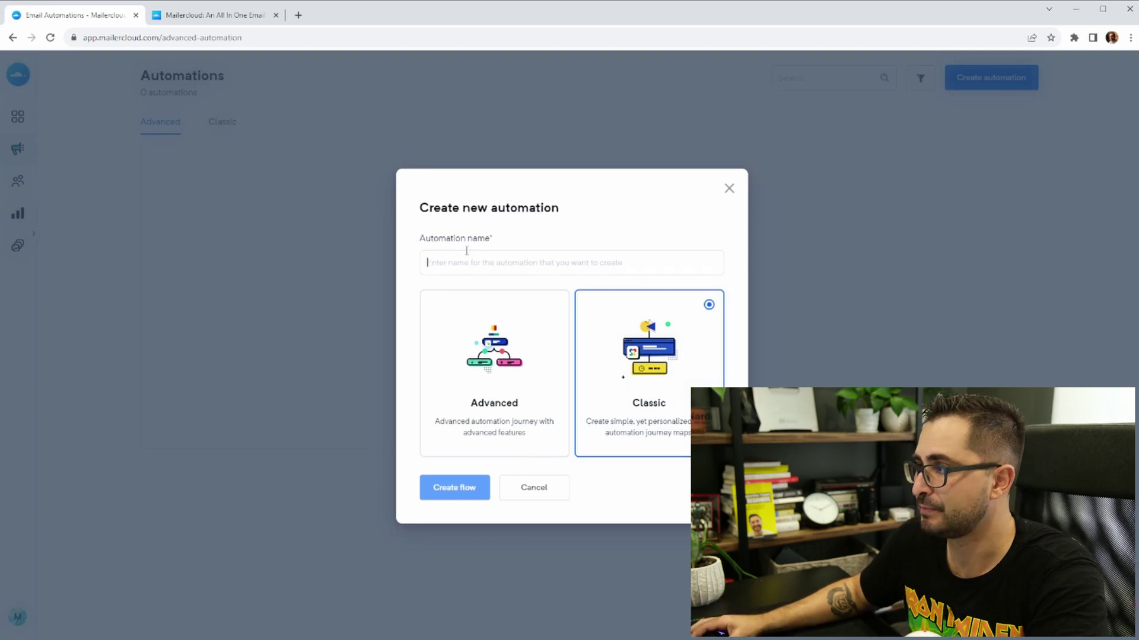
type("Test Campaign")
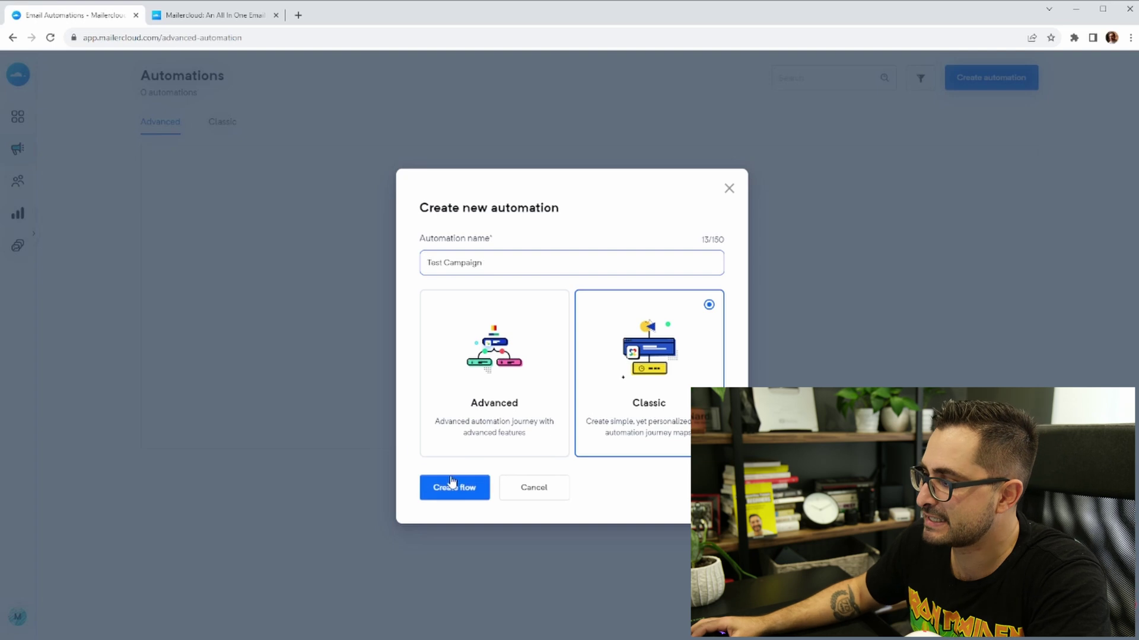
left_click(452, 481)
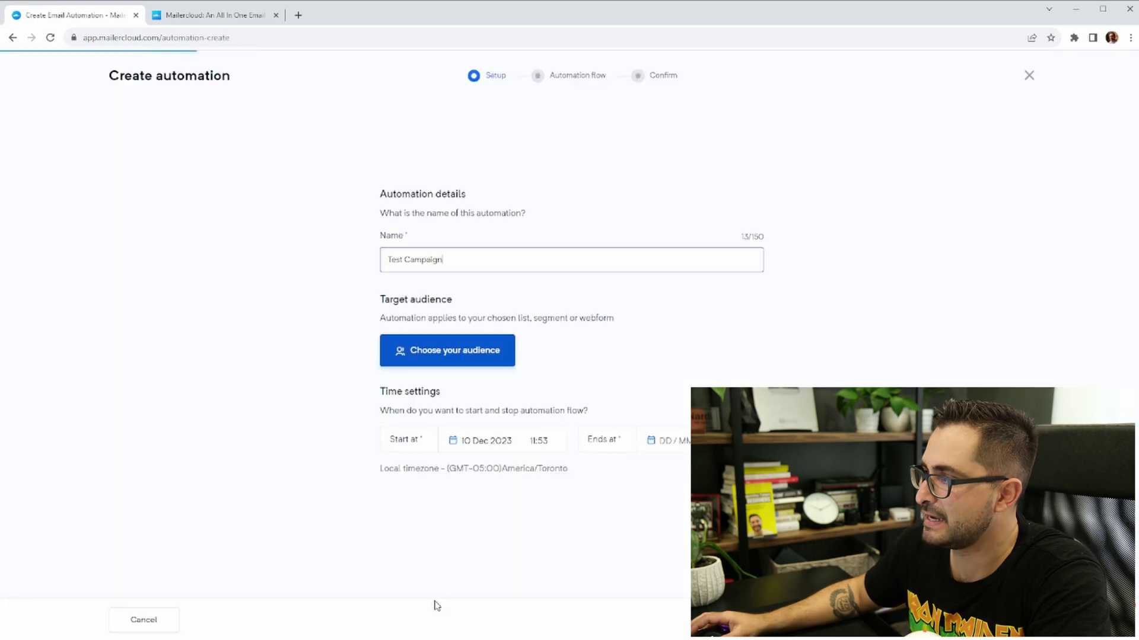
left_click(414, 356)
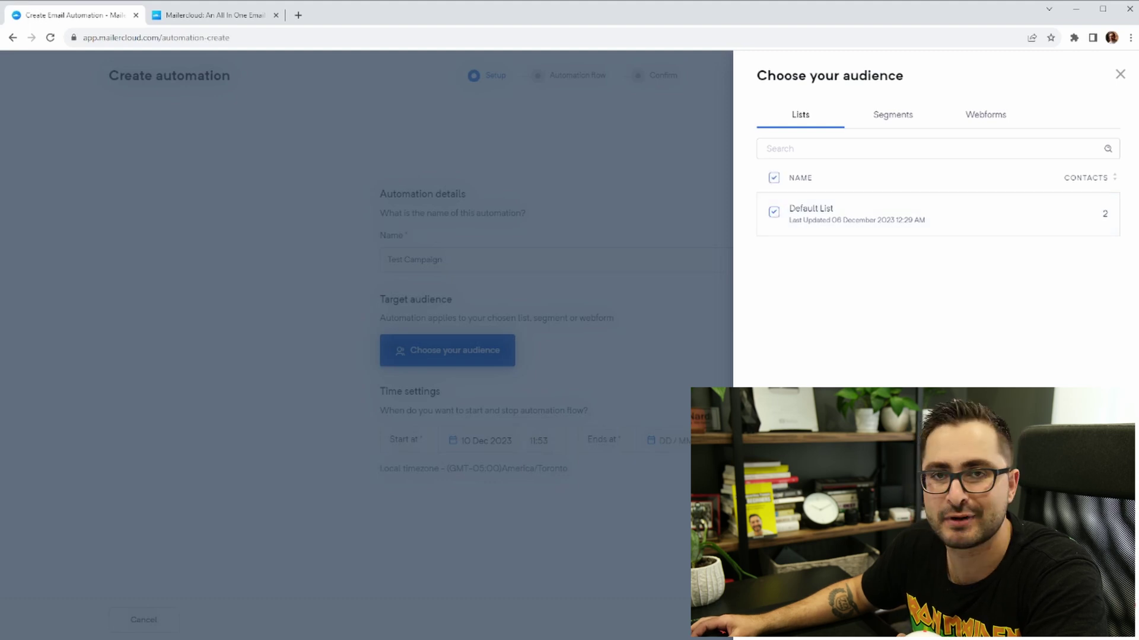
Step: Confirm Default List as audience and set a December 2023 start at 09:30 AM
left_click(1079, 617)
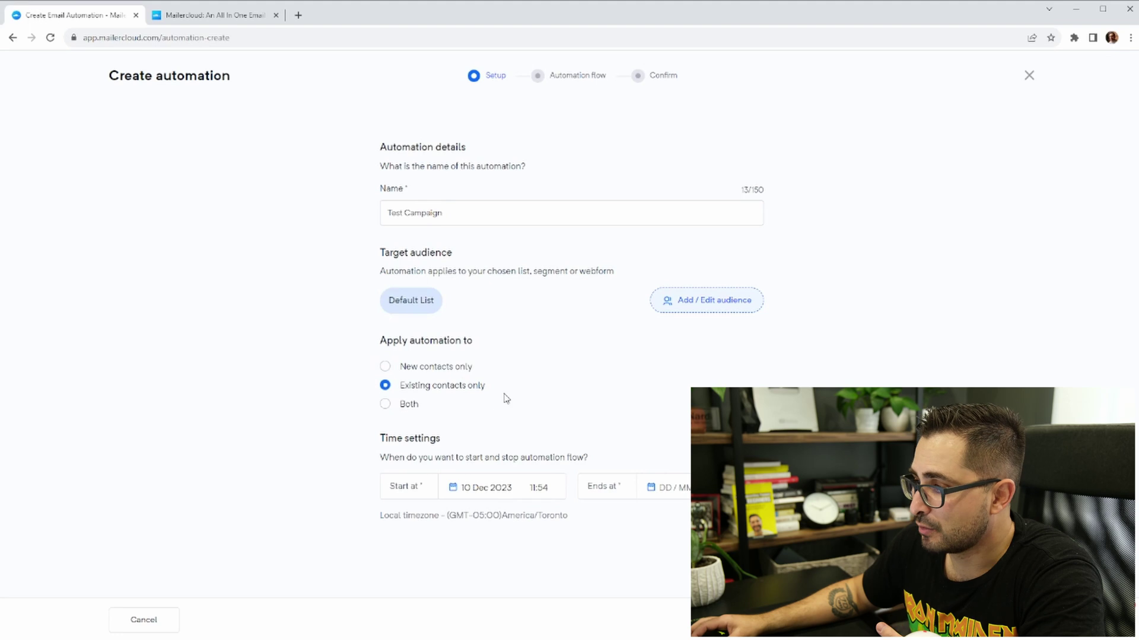
left_click(504, 496)
left_click(497, 439)
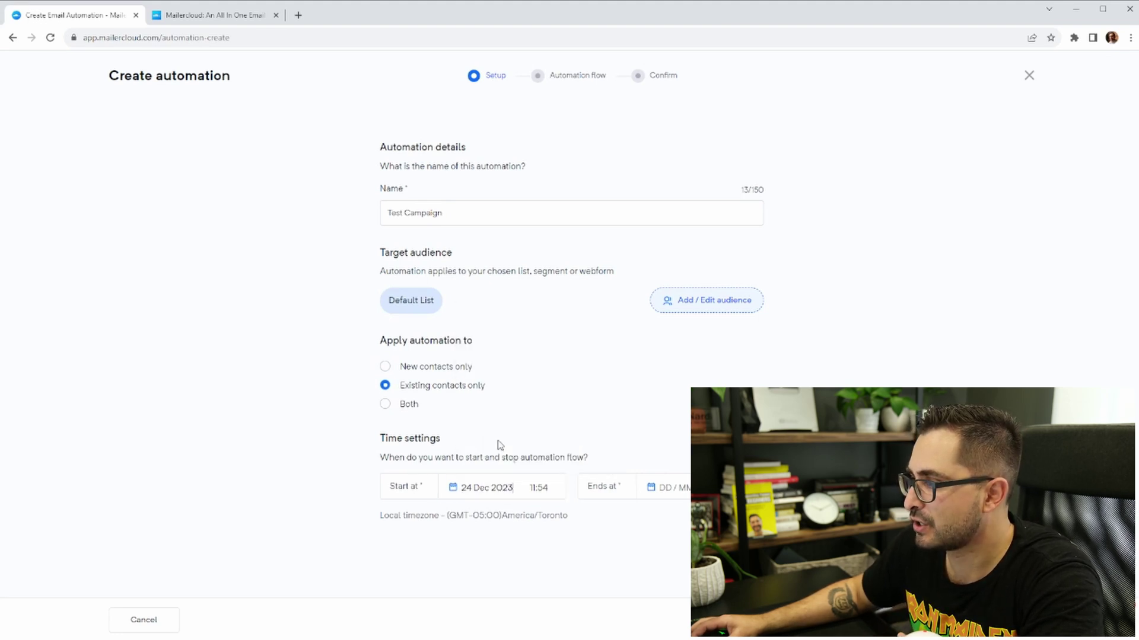
left_click(539, 493)
scroll(551, 525, "down", 3)
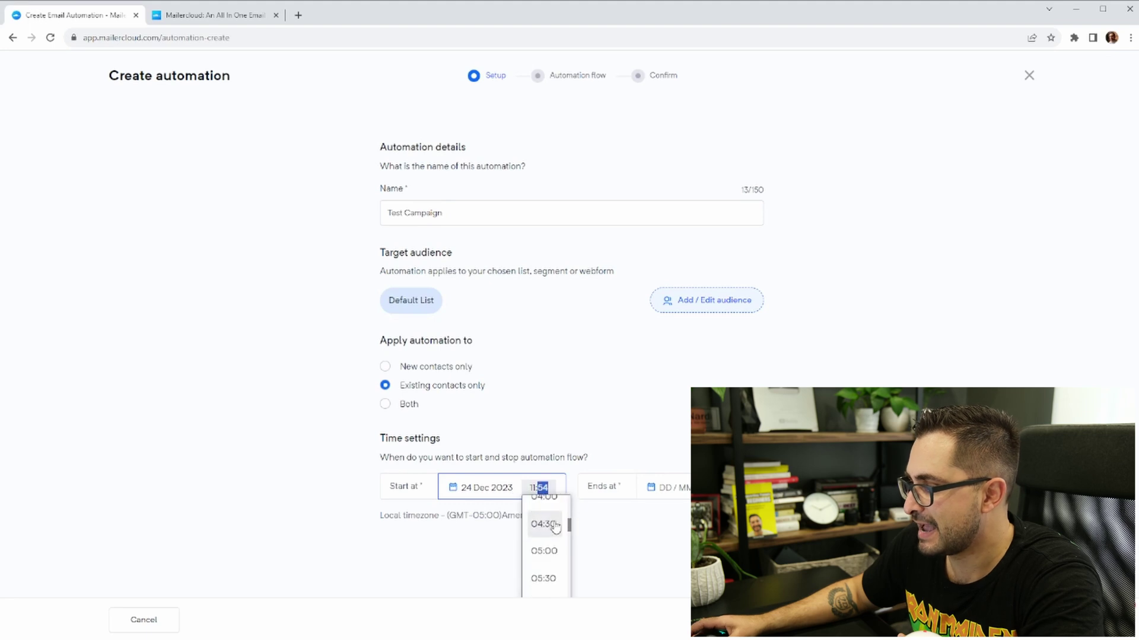
left_click(547, 557)
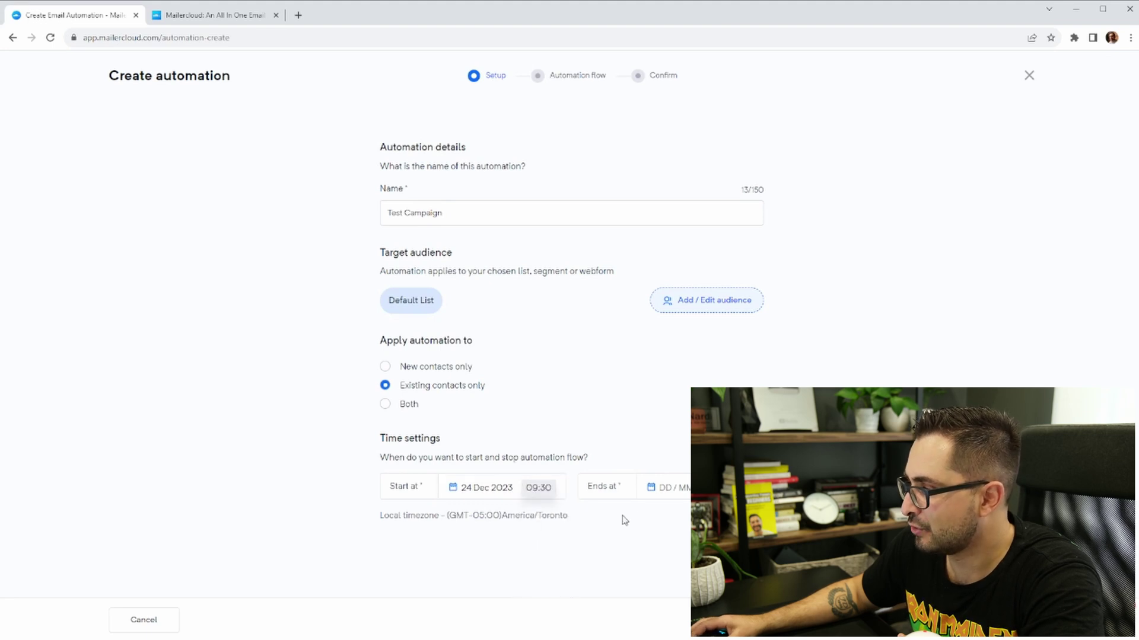
Step: Set the automation's end date to 01 Jan 2024
left_click(663, 486)
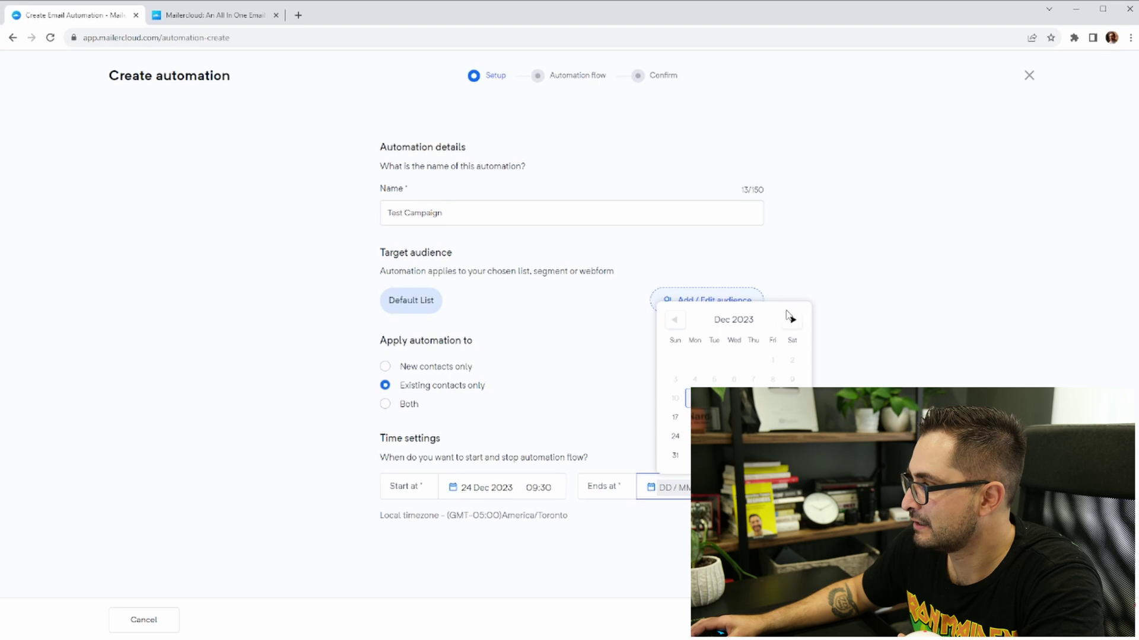
left_click(790, 318)
left_click(675, 380)
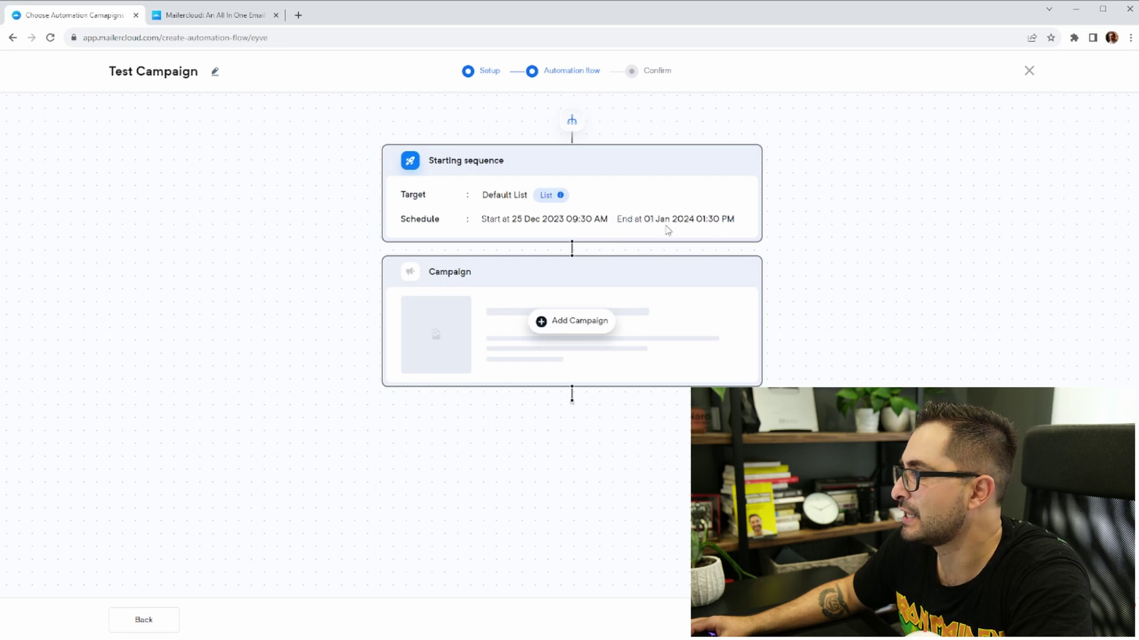
Step: Add Test Campaign as the flow's first email step
left_click(586, 321)
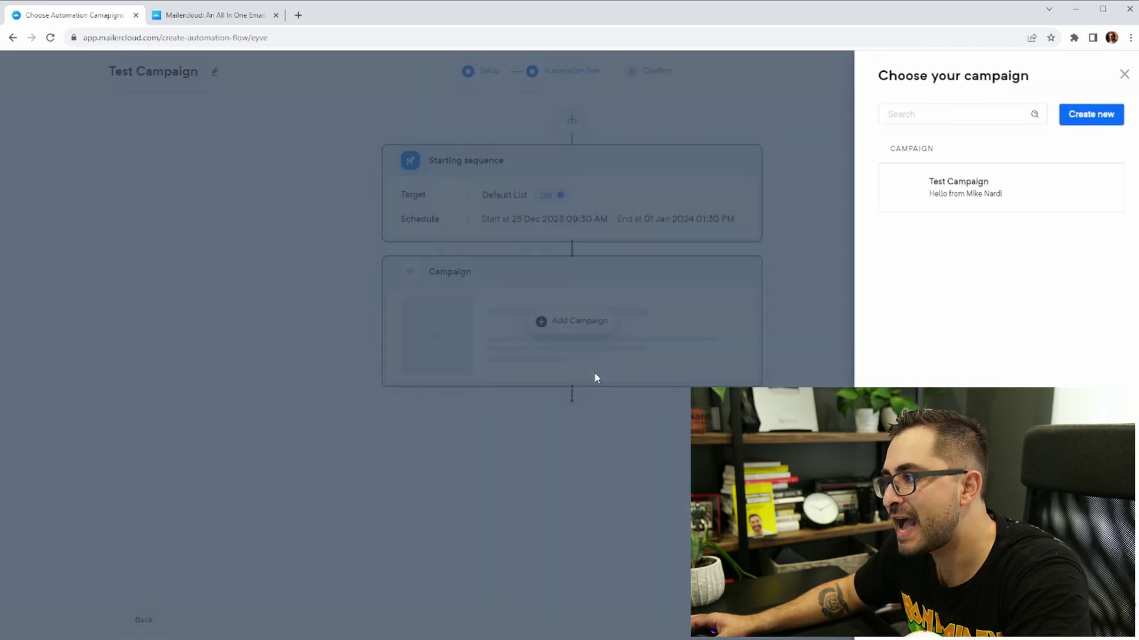
left_click(977, 202)
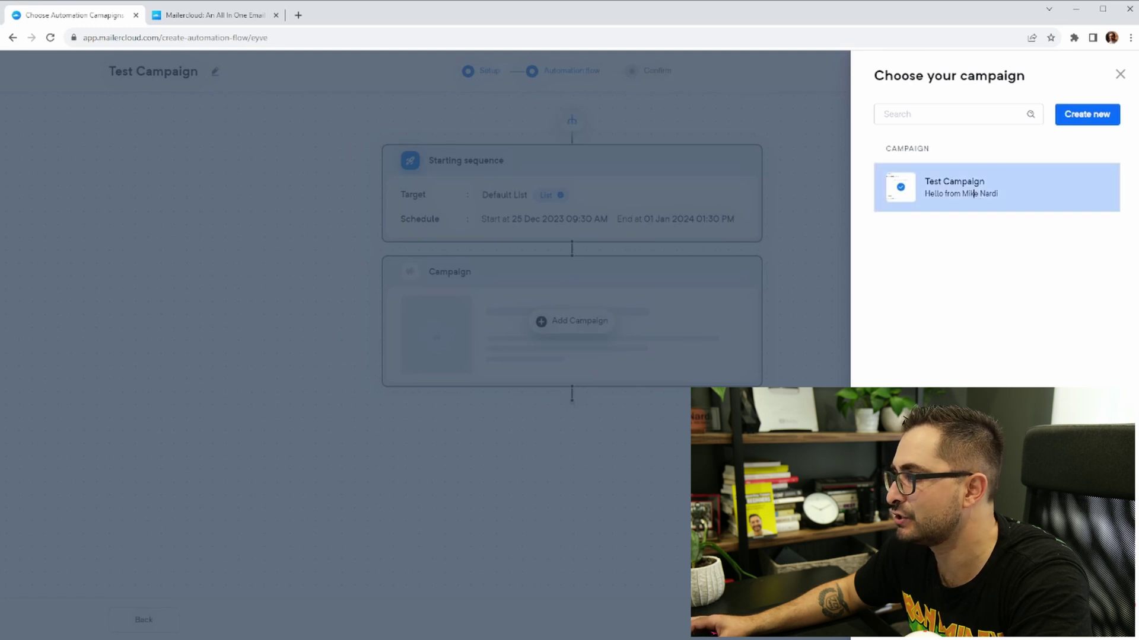
left_click(974, 193)
scroll(691, 335, "down", 1)
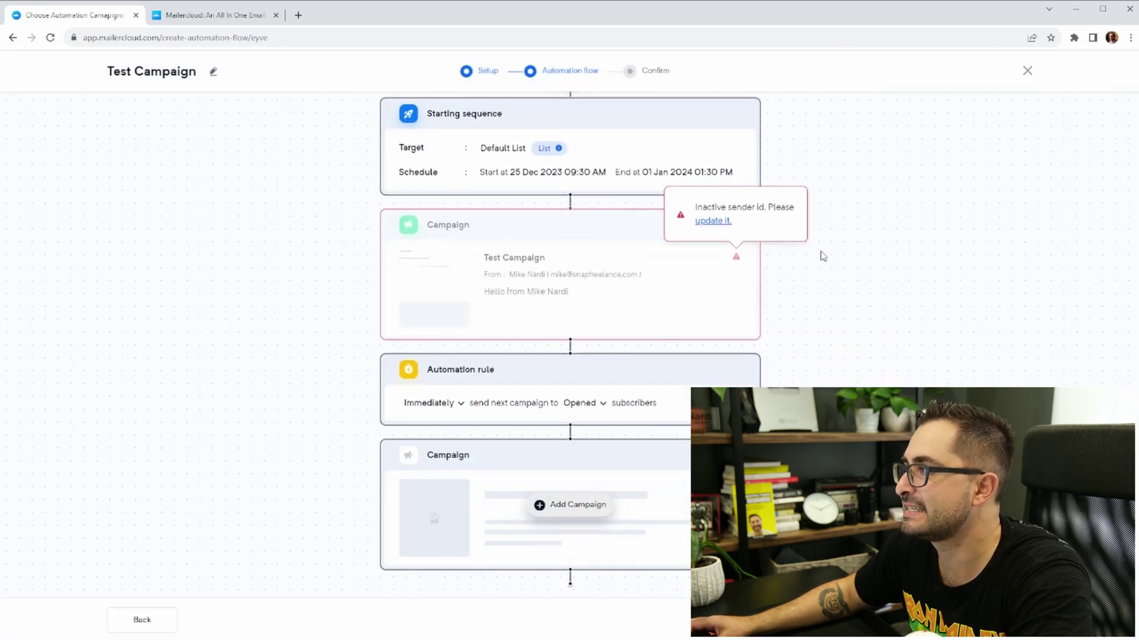
scroll(571, 522, "up", 1)
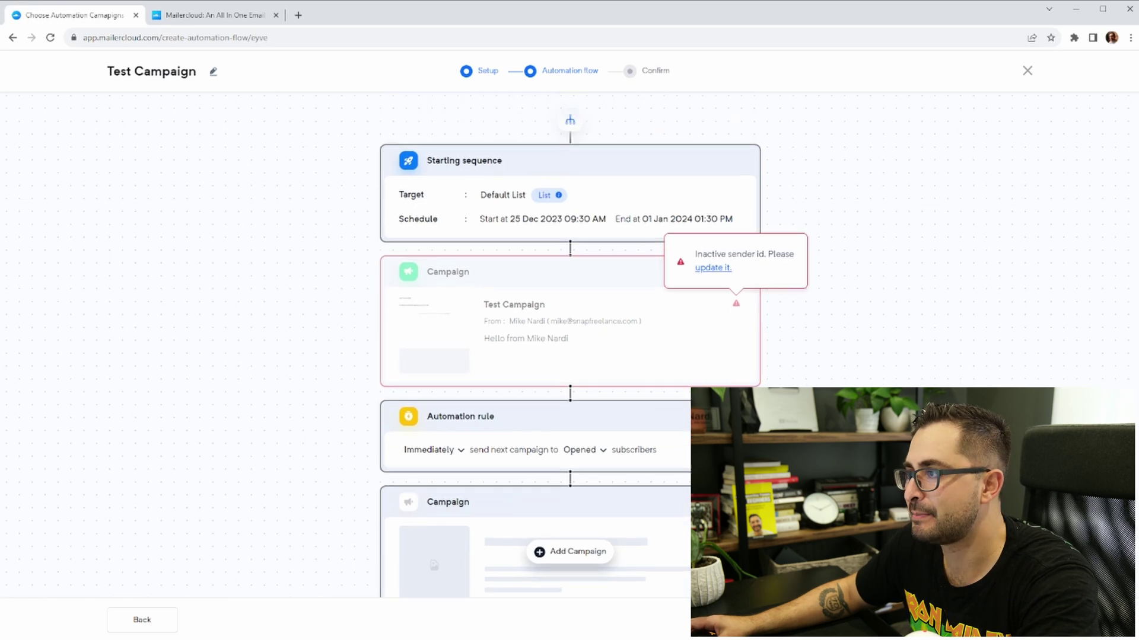
mouse_move(570, 274)
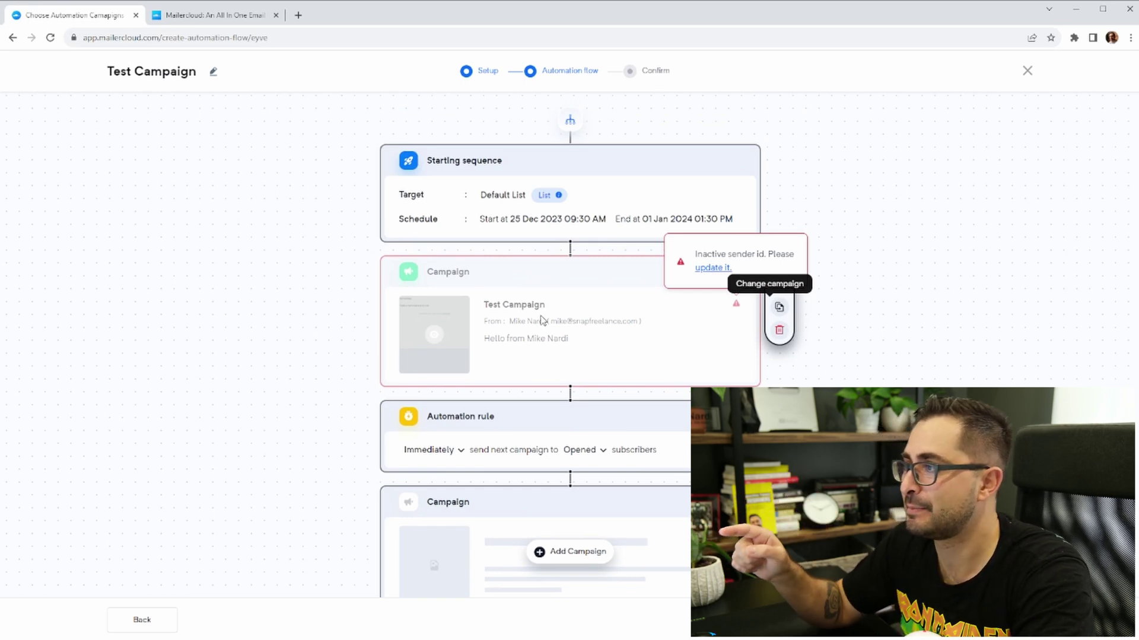
mouse_move(569, 321)
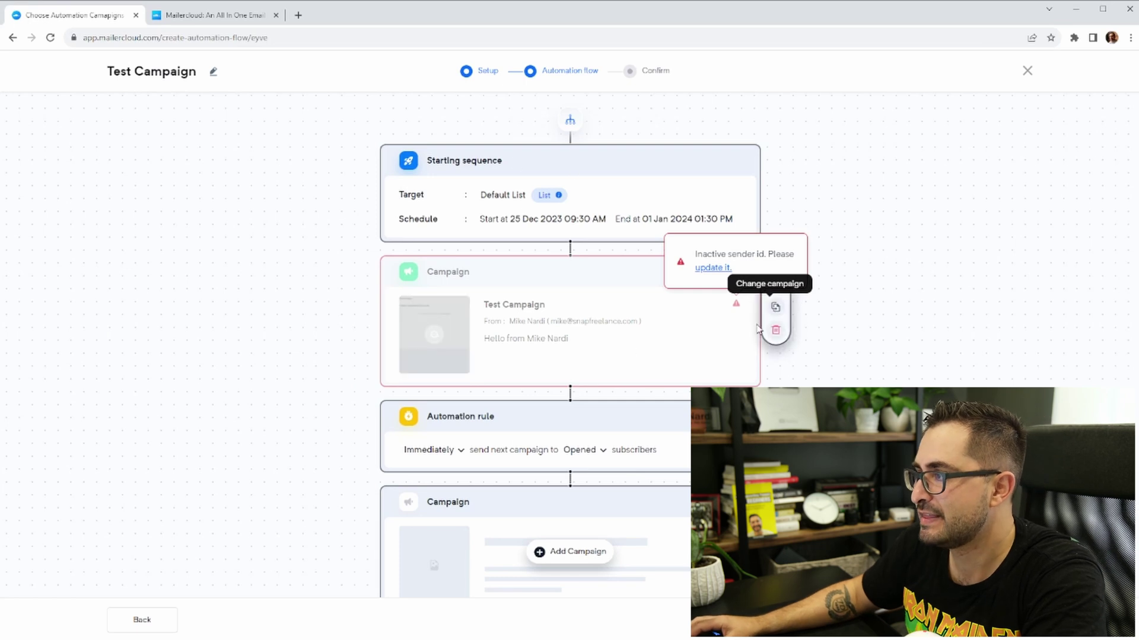
scroll(524, 320, "down", 1)
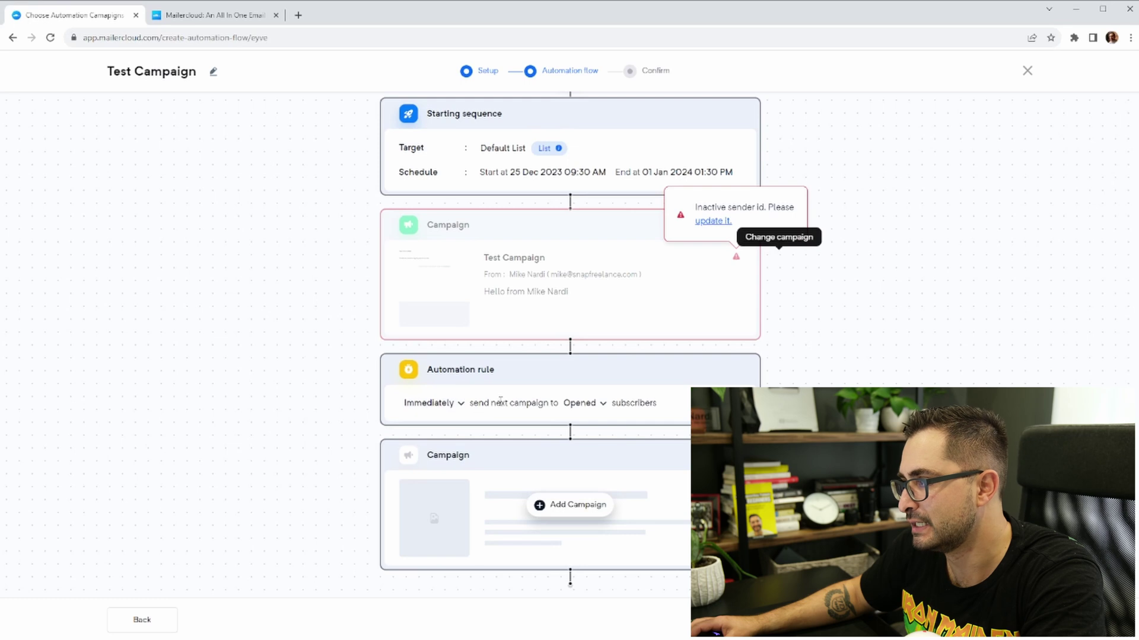
Step: Change the rule from Immediately to Wait 1 Day and target All subscribers
left_click(454, 409)
left_click(430, 341)
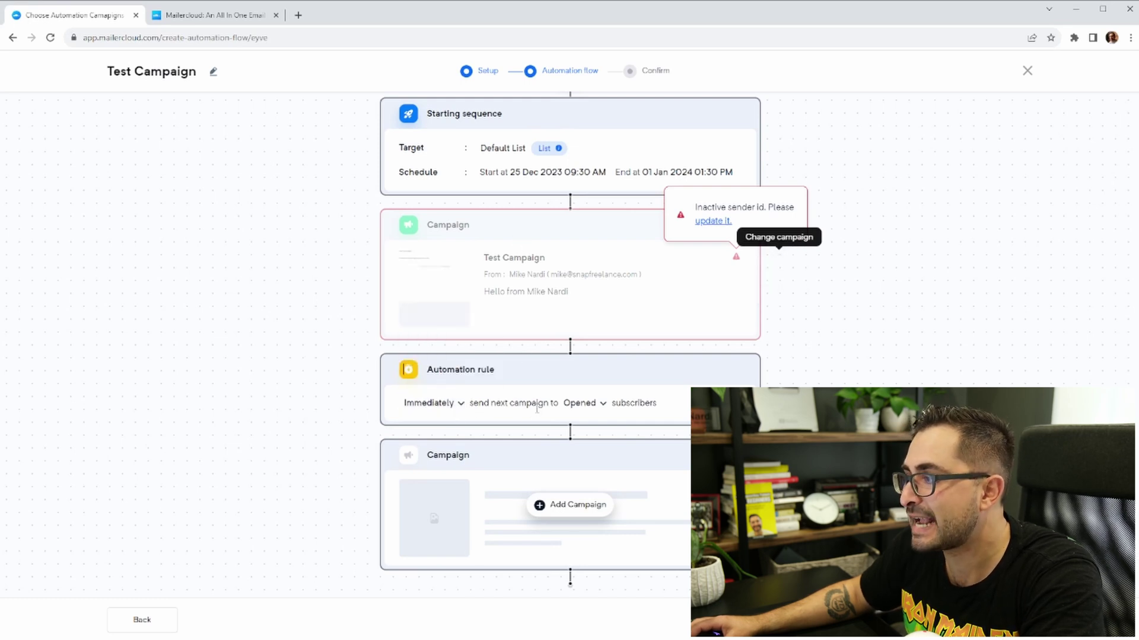
left_click(599, 409)
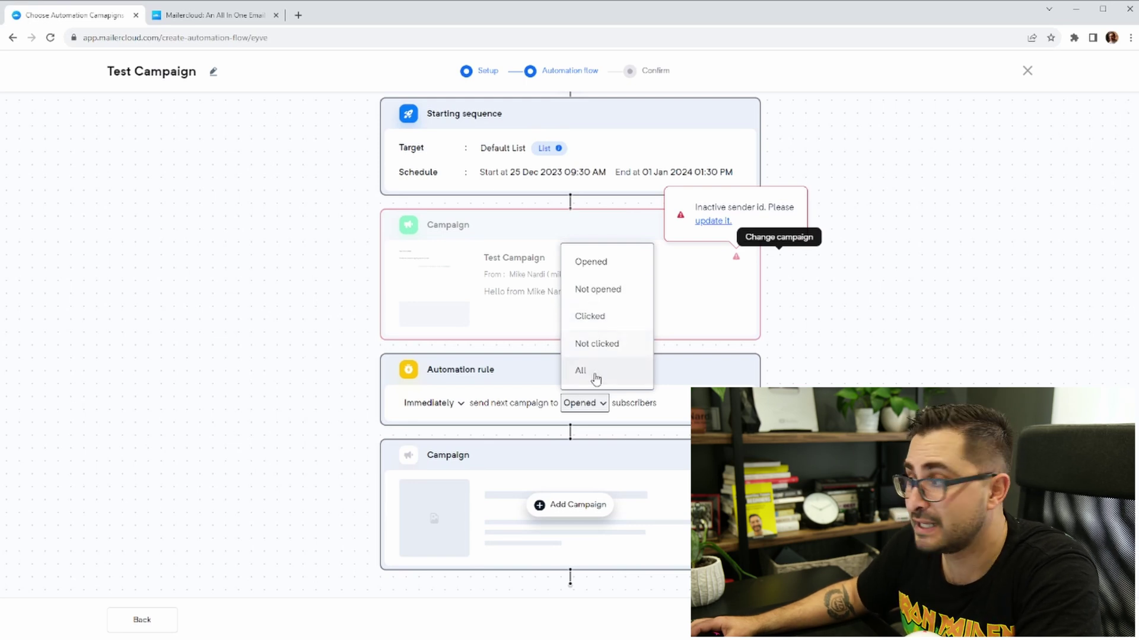
left_click(597, 377)
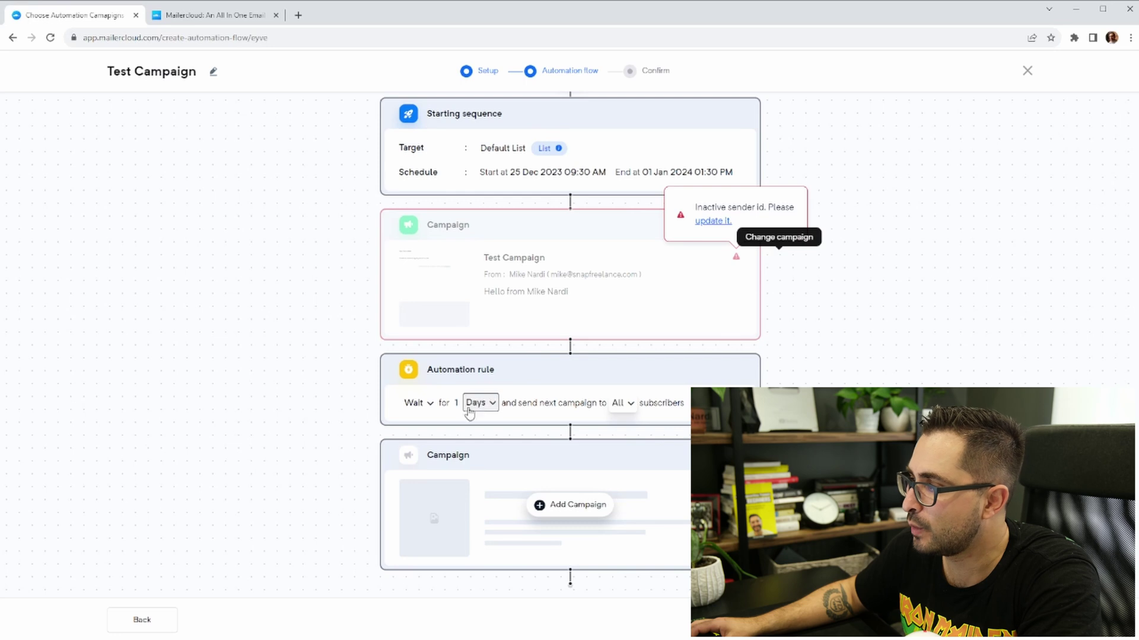
left_click(567, 503)
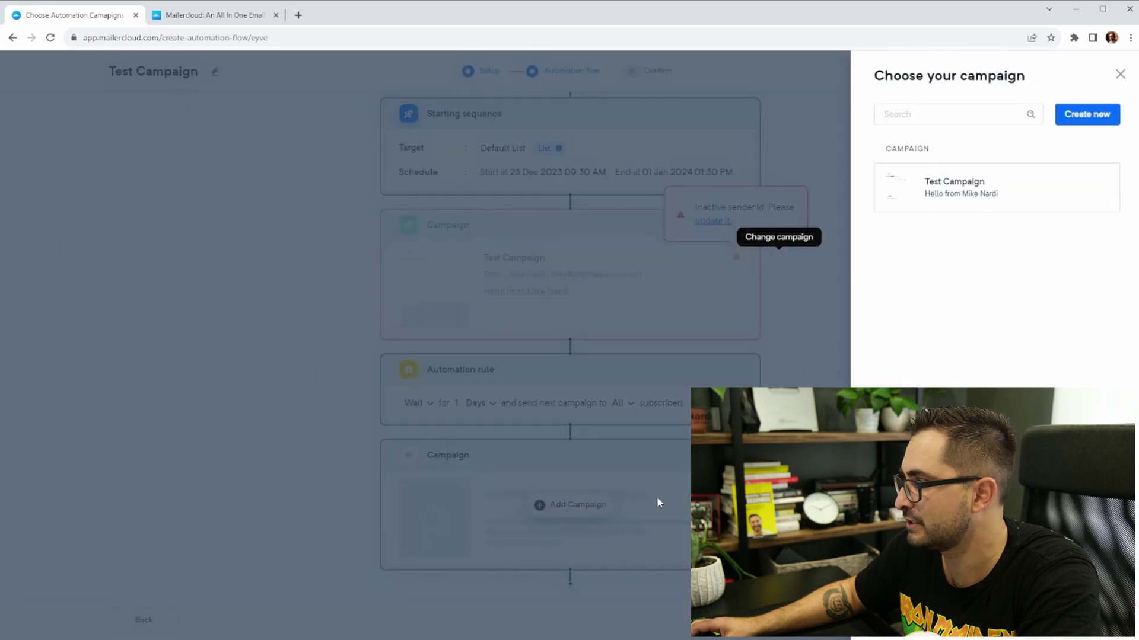
Step: Select Test Campaign for the second email step after the 1-day wait
left_click(926, 182)
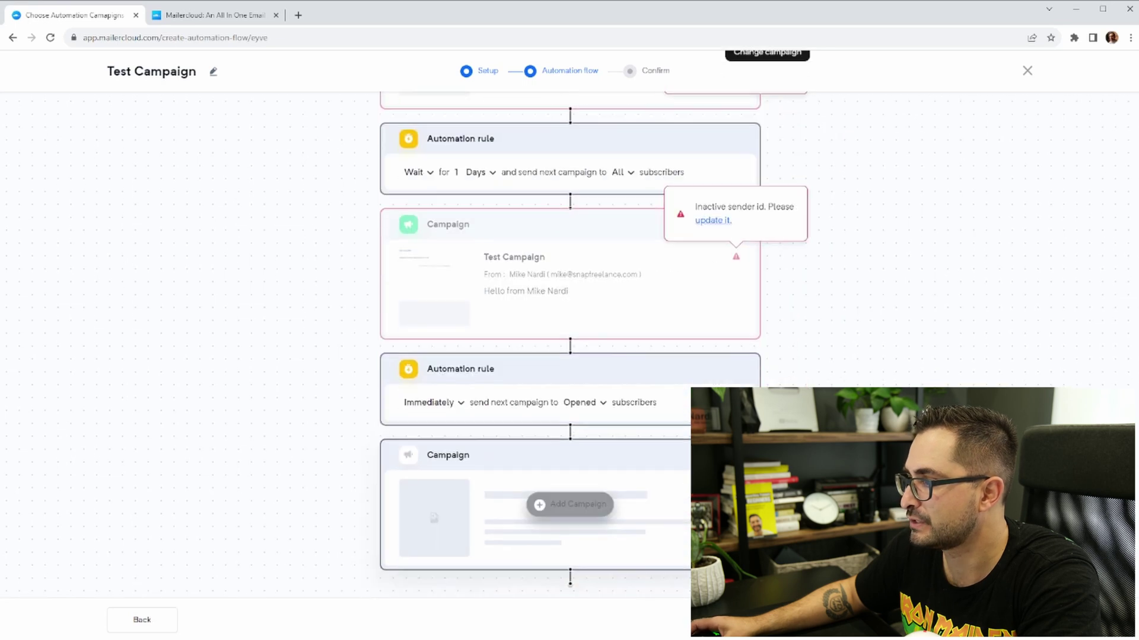
scroll(333, 172, "up", 5)
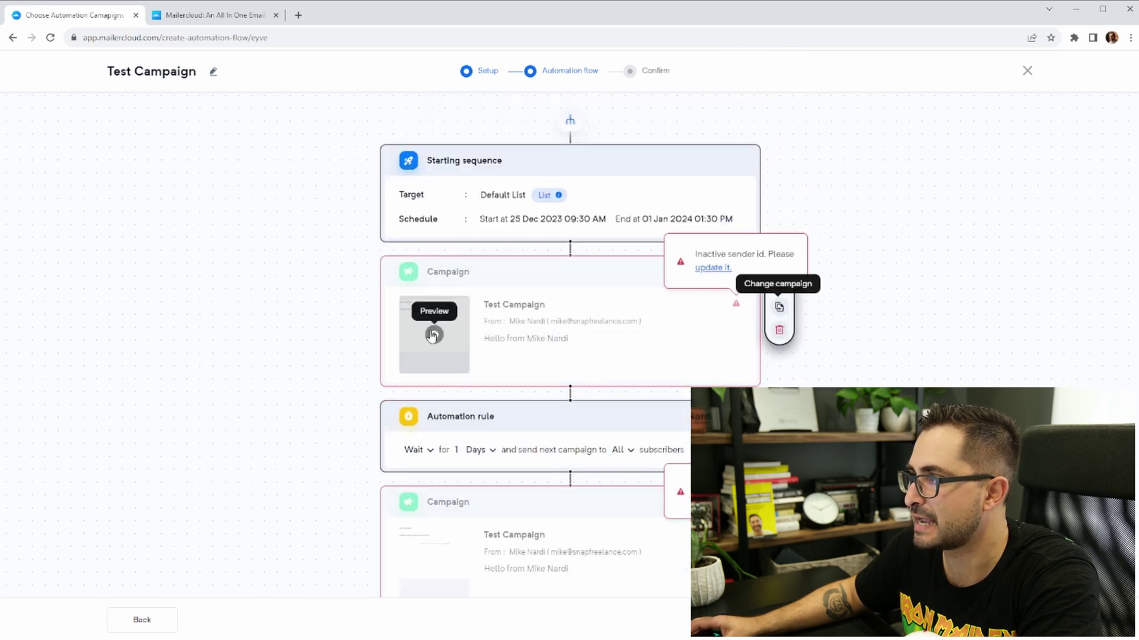
scroll(468, 339, "down", 2)
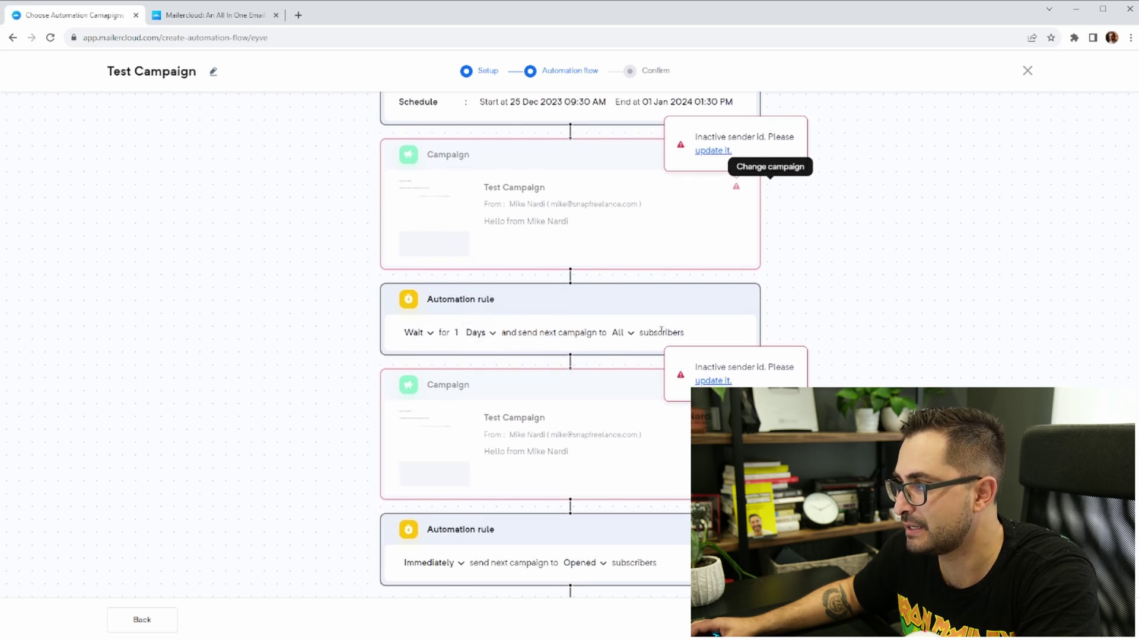
scroll(655, 370, "up", 2)
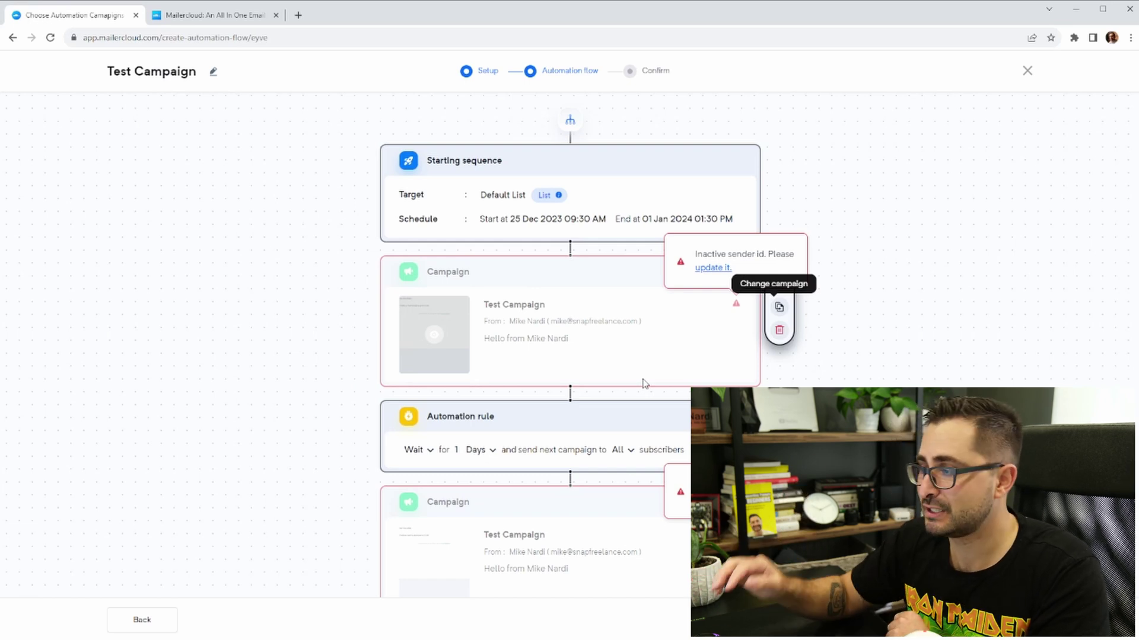
left_click(480, 450)
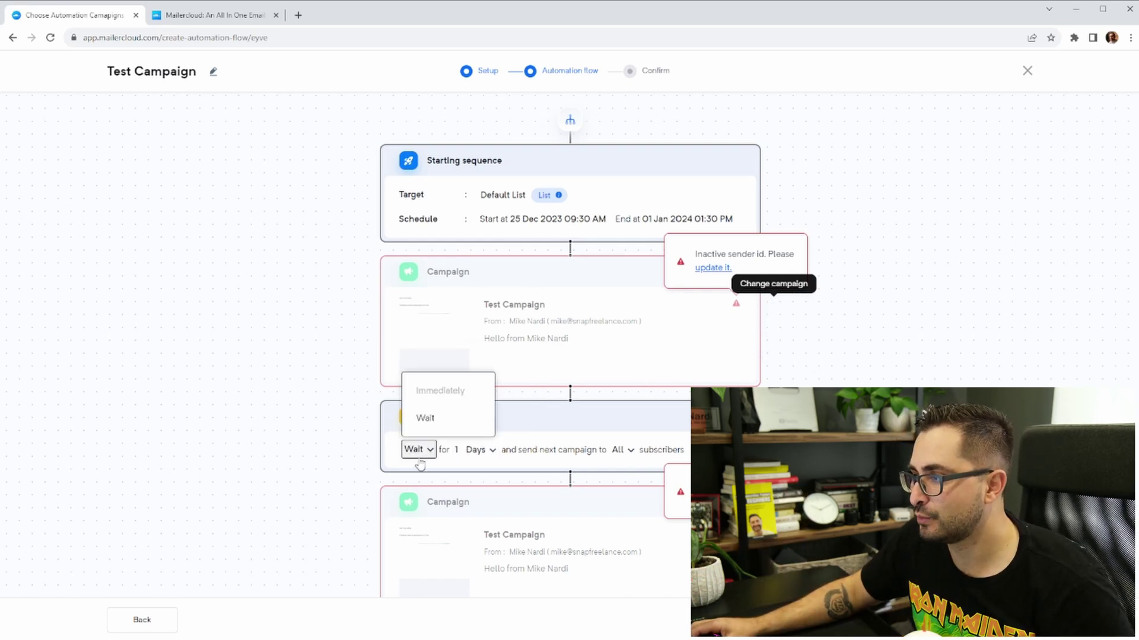
left_click(477, 452)
left_click(484, 454)
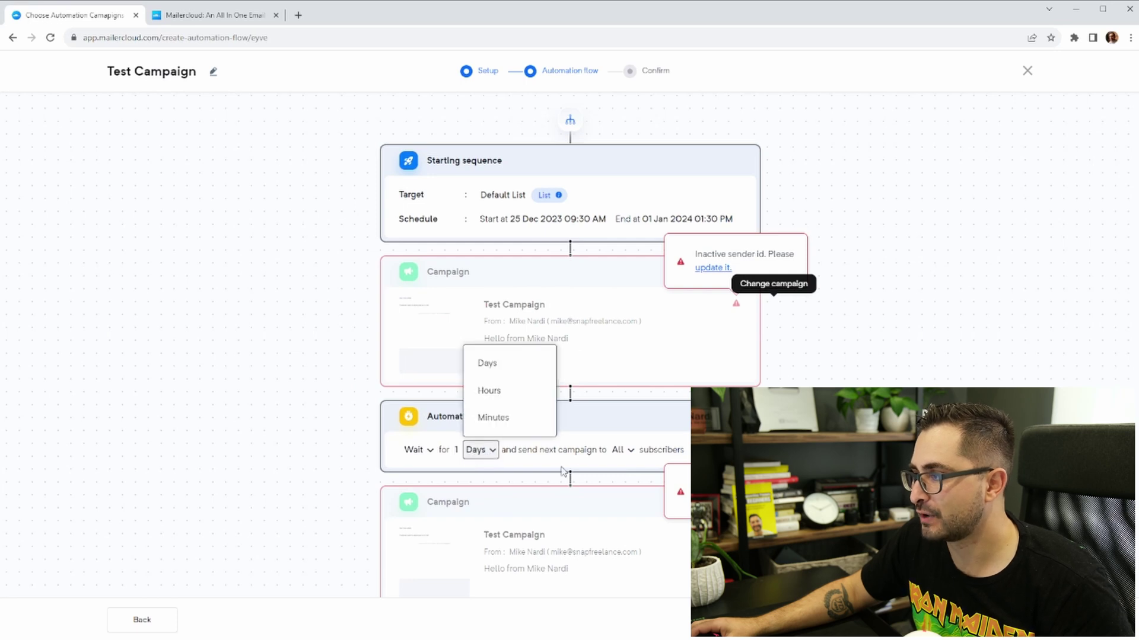
left_click(623, 450)
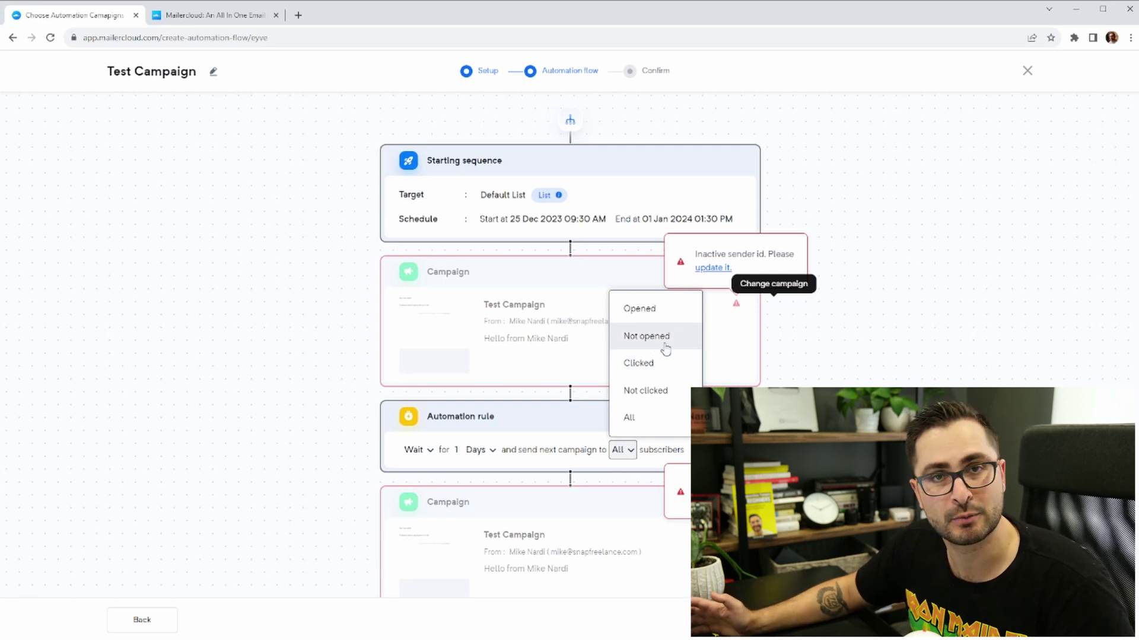
left_click(683, 450)
scroll(907, 379, "down", 3)
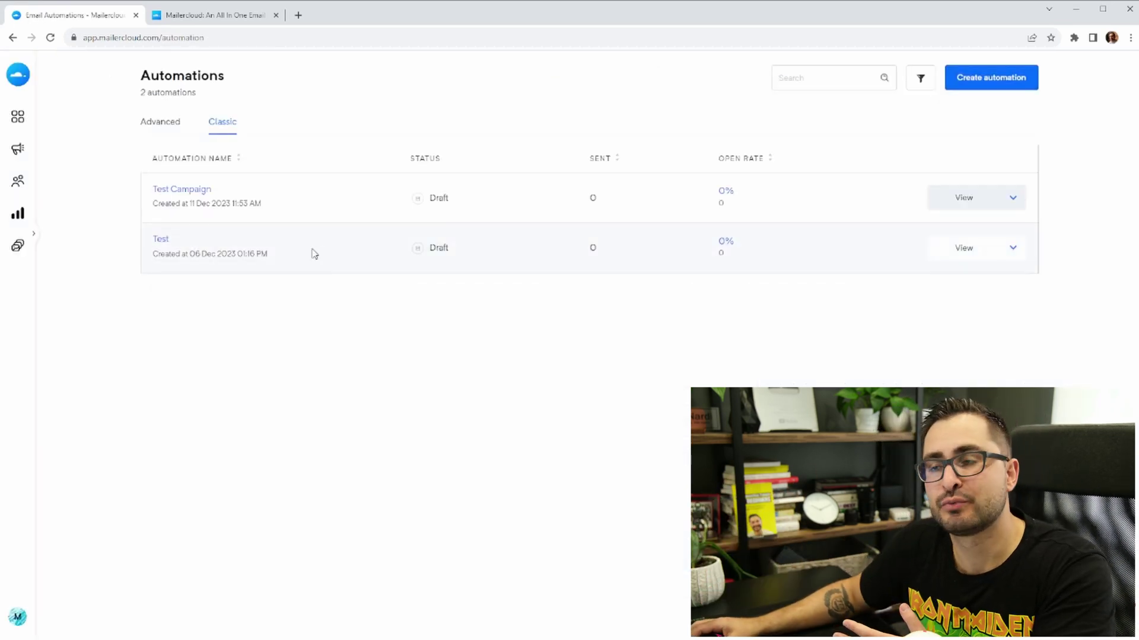
Step: Open the Dashboard to review zero sends/opens/clicks and the 2-contact summary
left_click(19, 118)
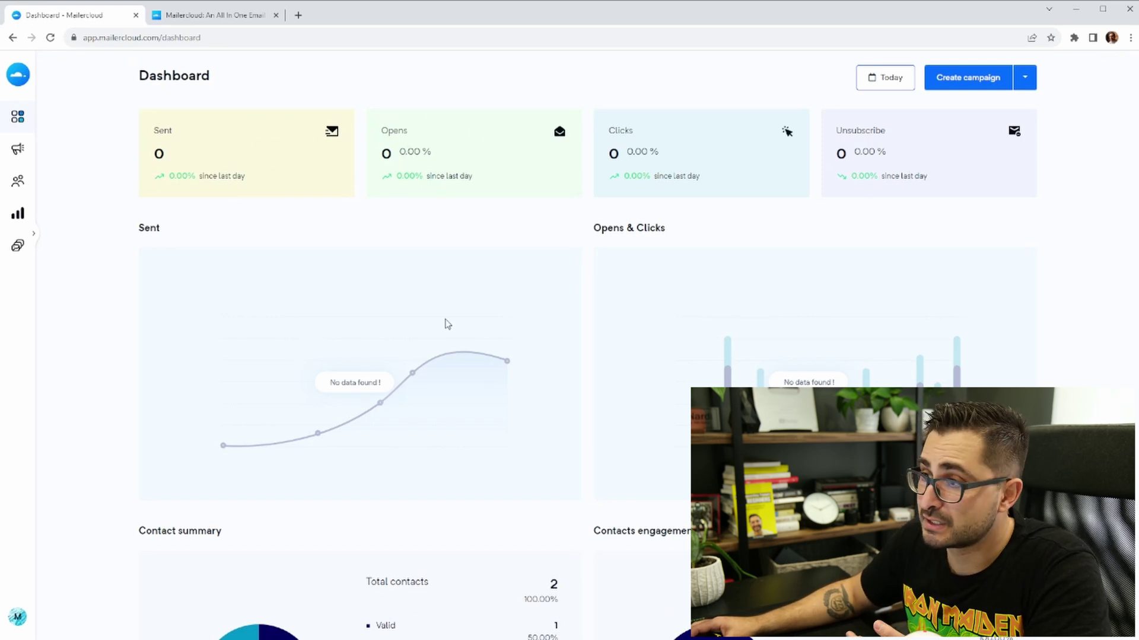
scroll(447, 323, "down", 3)
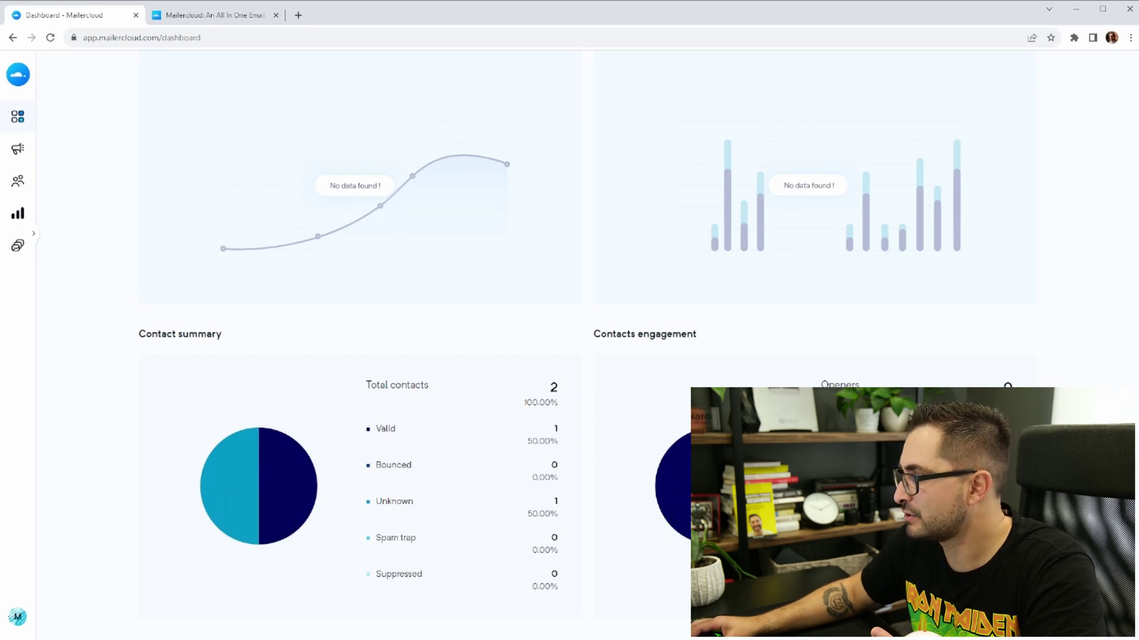
Step: Scroll up the dashboard to view the contact summary of 1 valid and 1 unknown contact
scroll(299, 385, "up", 3)
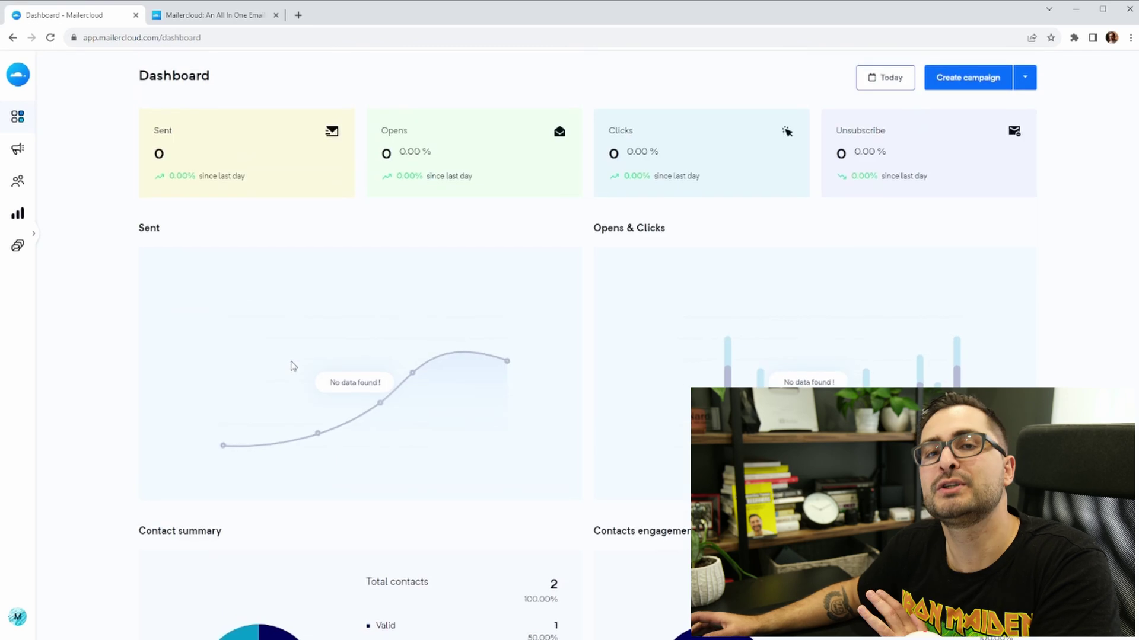